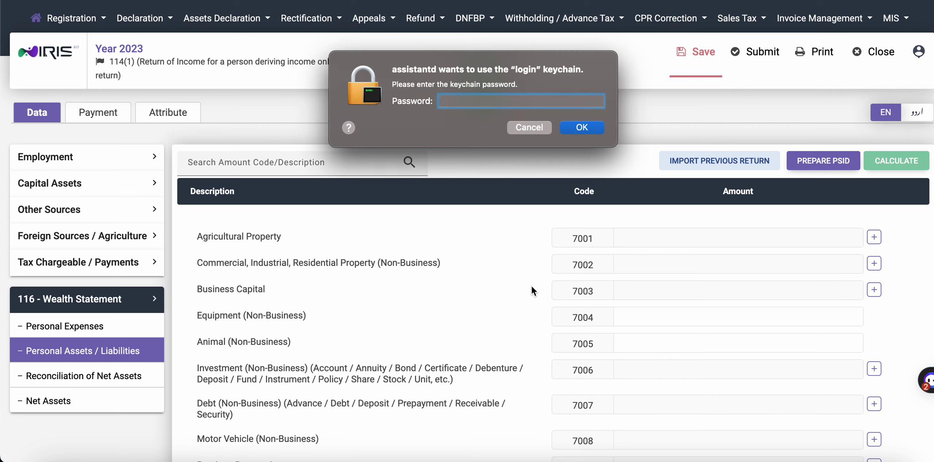
# - Enter the login keychain password and confirm the access request
pyautogui.write('•••••••••••••••')
pyautogui.press('Return')
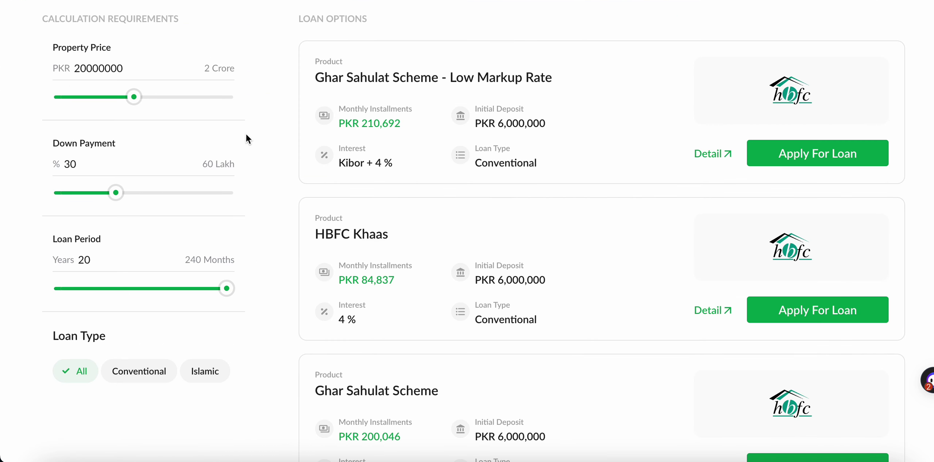
# - Go back to the zameen.com home page and open the Home Loan Calculator from there
pyautogui.scroll(4, 246, 135)
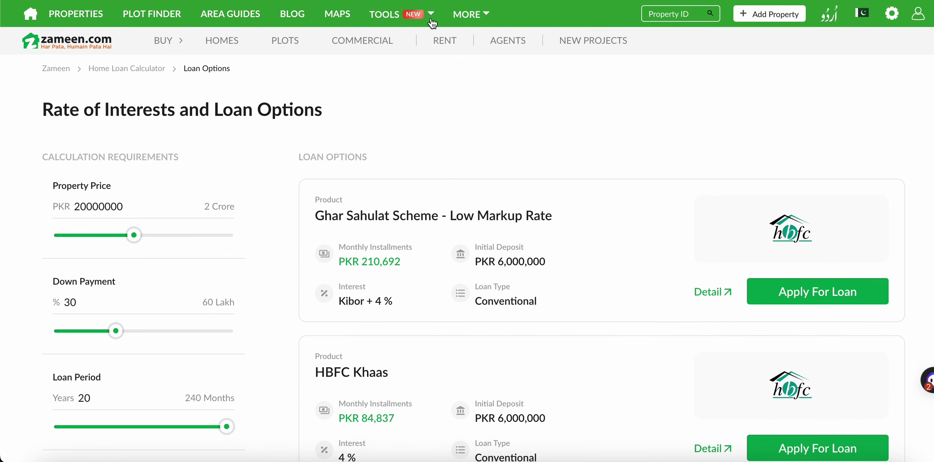
pyautogui.click(419, 14)
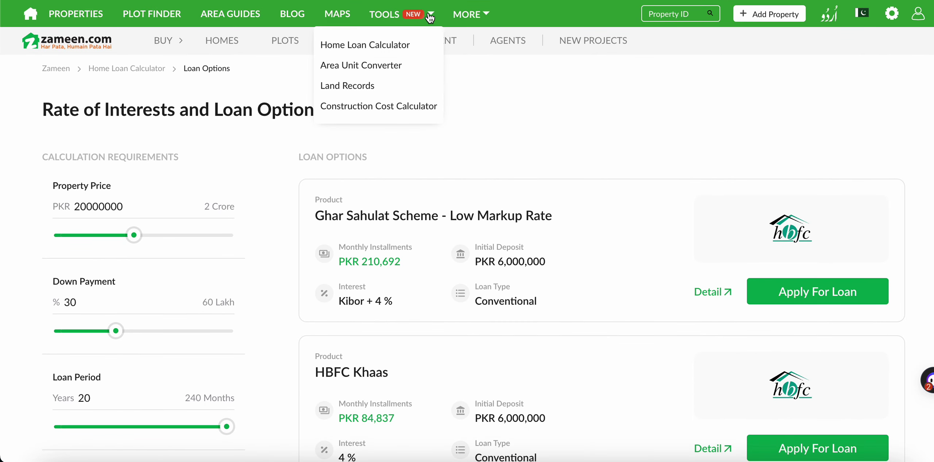
pyautogui.click(363, 47)
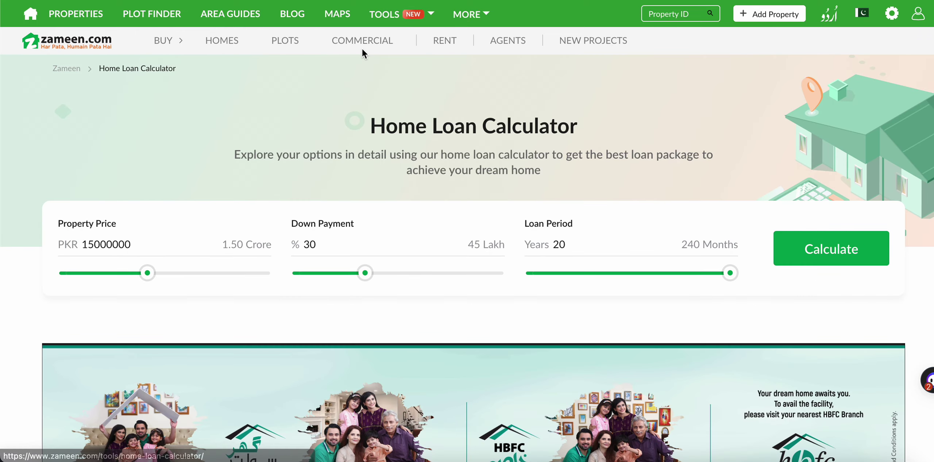
pyautogui.click(35, 14)
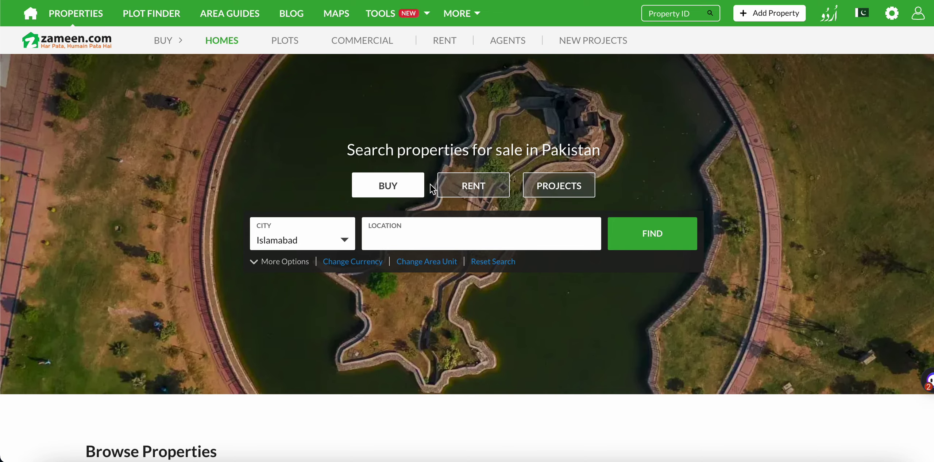
pyautogui.click(426, 14)
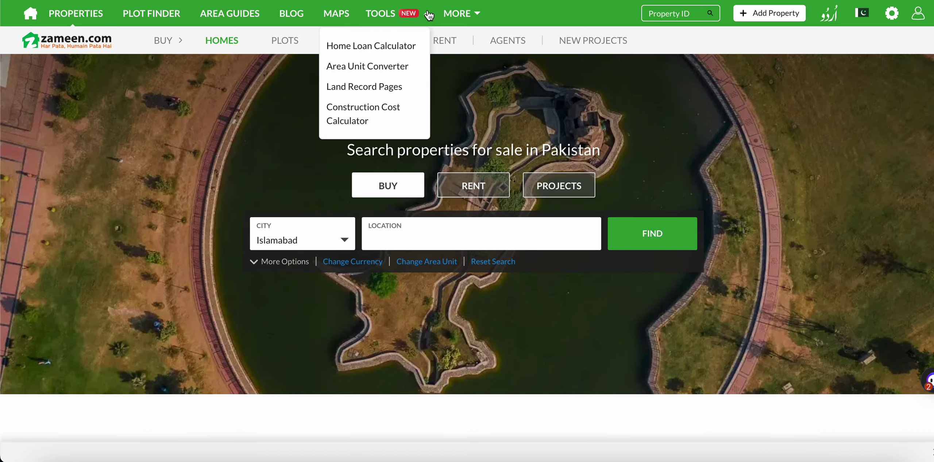
pyautogui.click(378, 45)
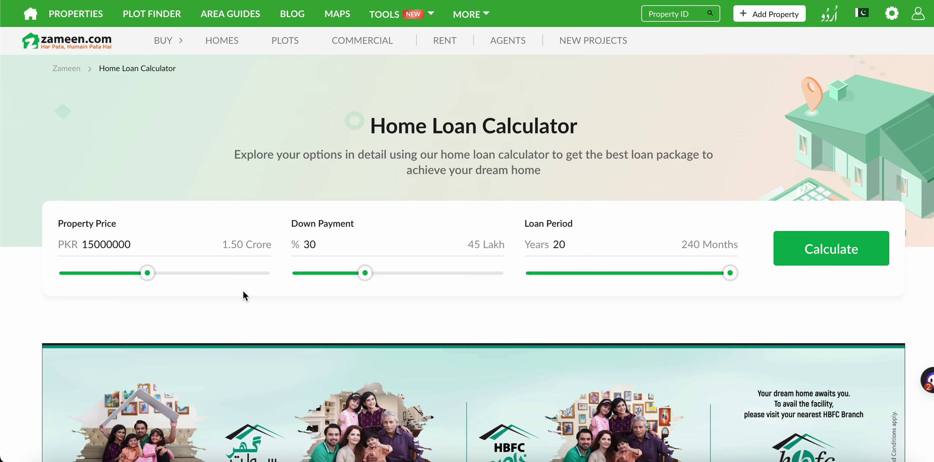
# - Calculate home loan options for a PKR 20000000 property with 30% down payment over 20 years, and review the offers
pyautogui.click(152, 275)
pyautogui.moveTo(152, 276); pyautogui.dragTo(153, 275)
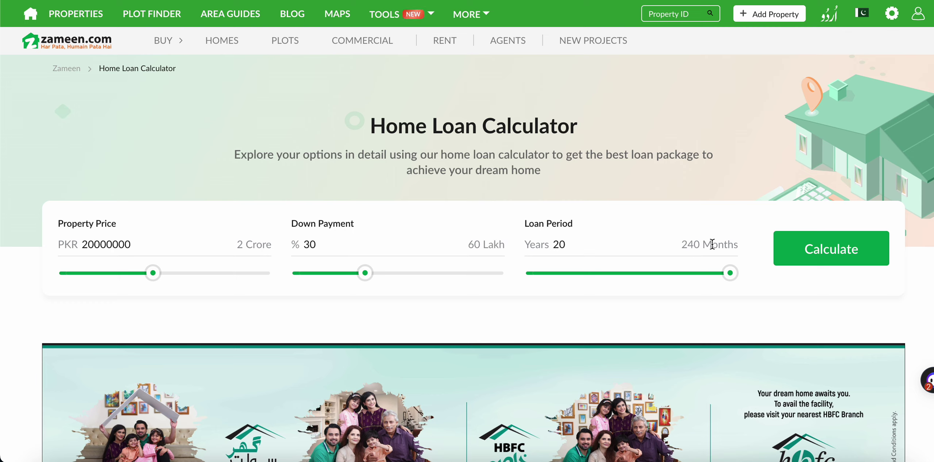
pyautogui.click(554, 244)
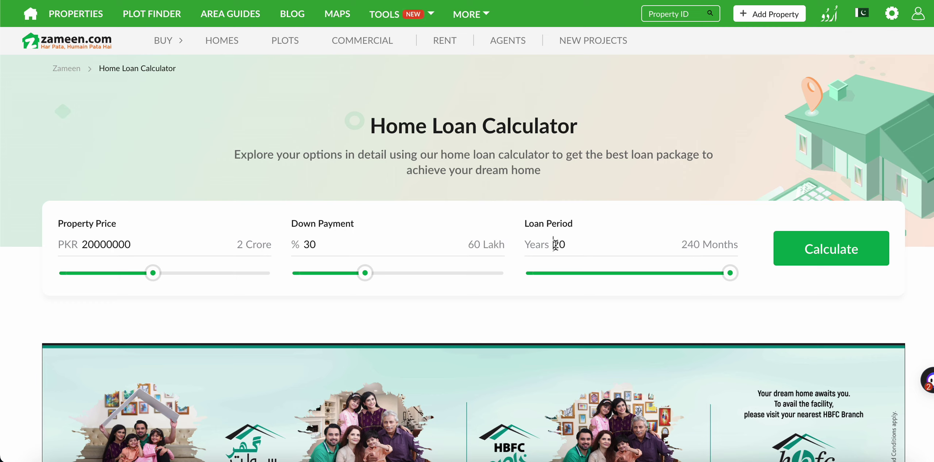
pyautogui.click(821, 250)
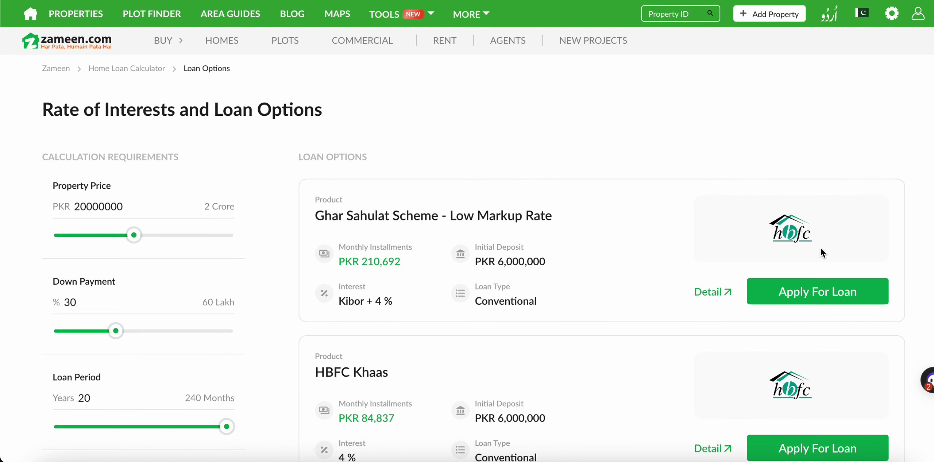
pyautogui.scroll(-2, 679, 294)
pyautogui.scroll(-4, 679, 295)
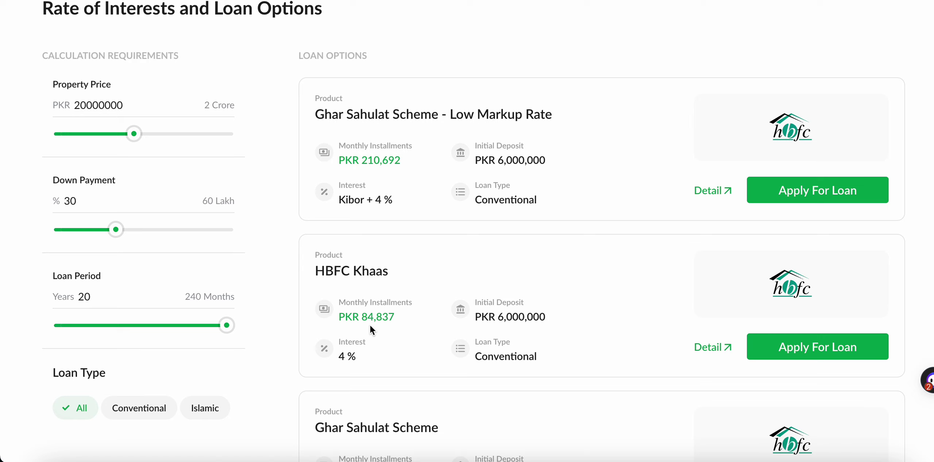
pyautogui.click(99, 106)
pyautogui.click(191, 105)
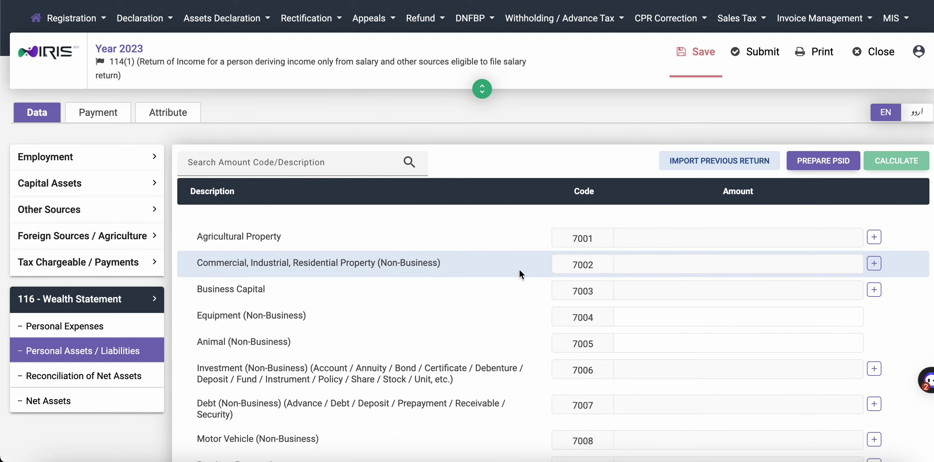
# - In the IRIS wealth statement, add a non-business residential property entry (7002) with address DHA Lahore and contents "3 marla house"
pyautogui.click(875, 263)
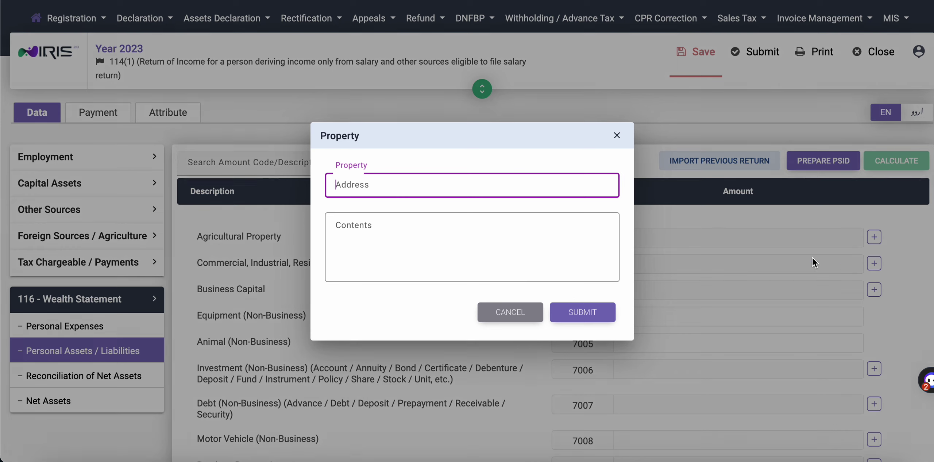
pyautogui.write('DHA Lahore')
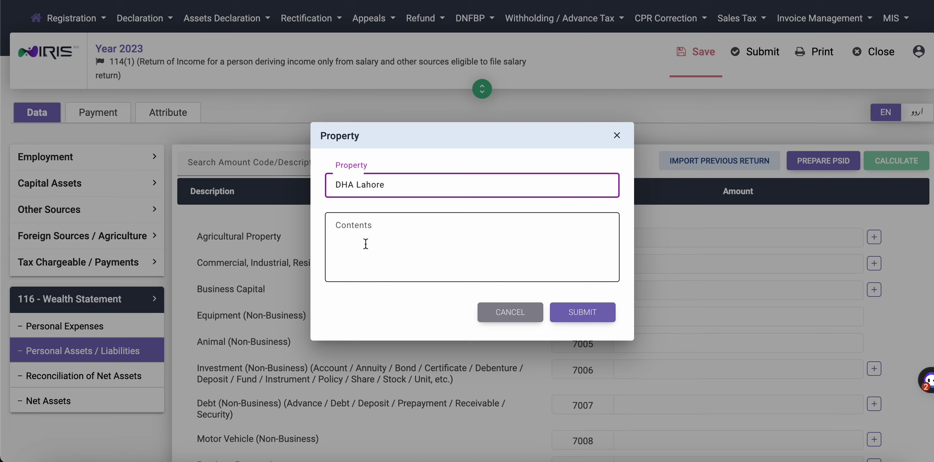
pyautogui.click(368, 241)
pyautogui.write('3 ')
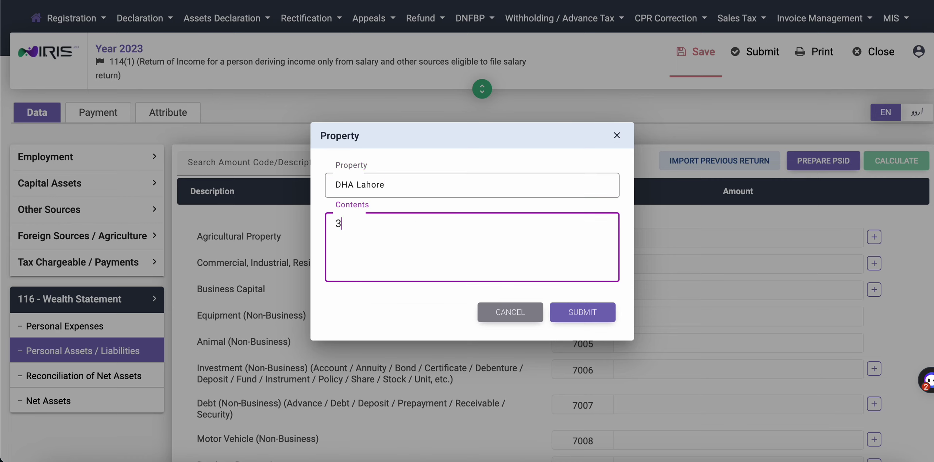
pyautogui.write('marla house')
pyautogui.click(582, 311)
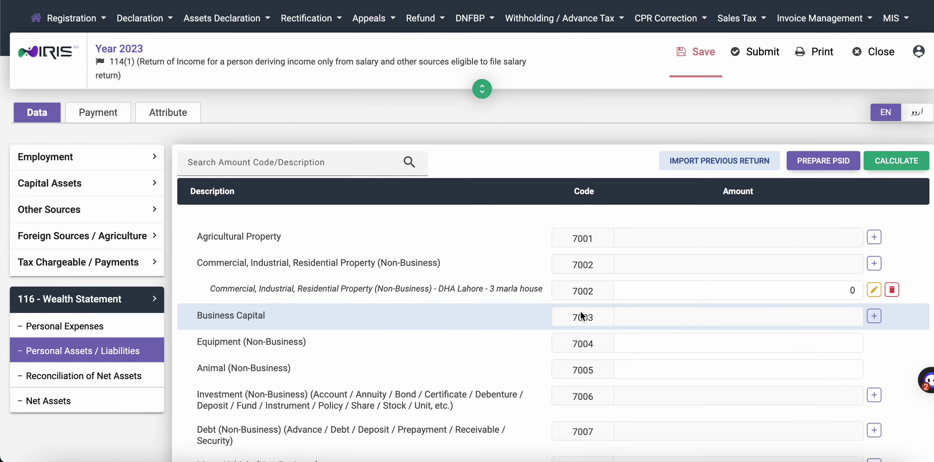
# - Set the DHA Lahore property's amount to 20,000,000 and recalculate the wealth statement
pyautogui.click(676, 289)
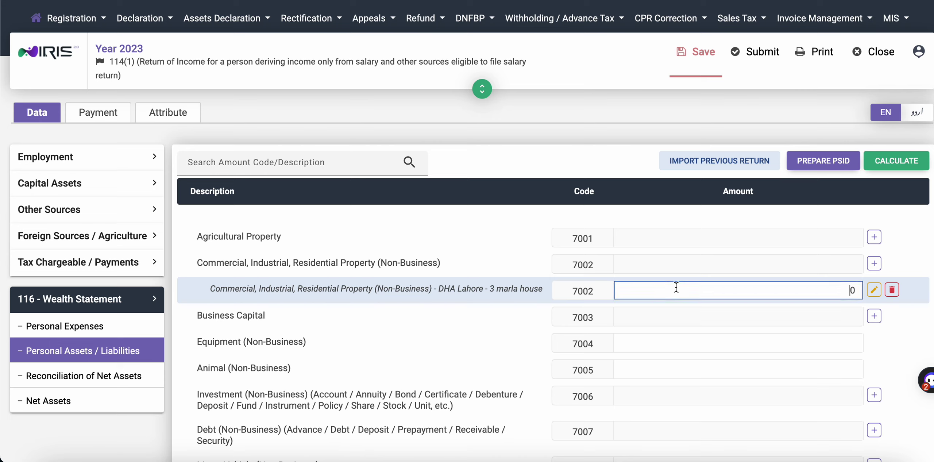
pyautogui.write('20,000,000')
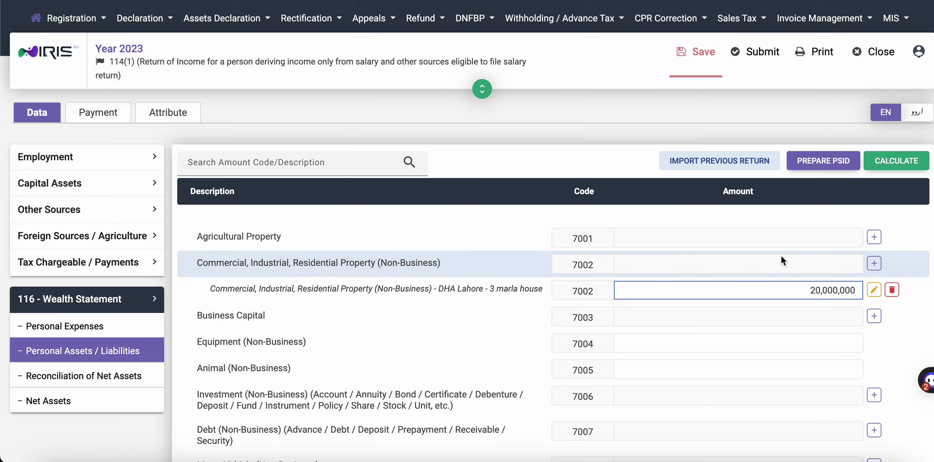
pyautogui.click(896, 162)
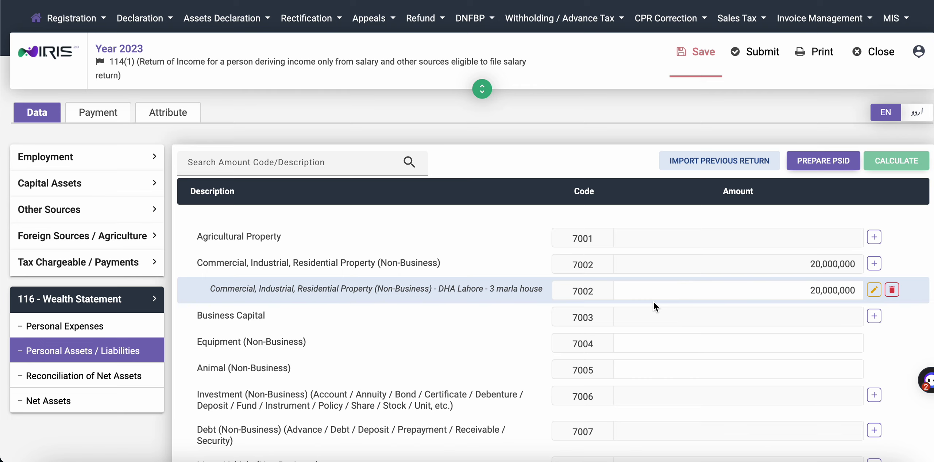
# - Add a non-business credit entry (7021) under liabilities with creditor DHA Lahore and contents NTN
pyautogui.scroll(-10, 654, 302)
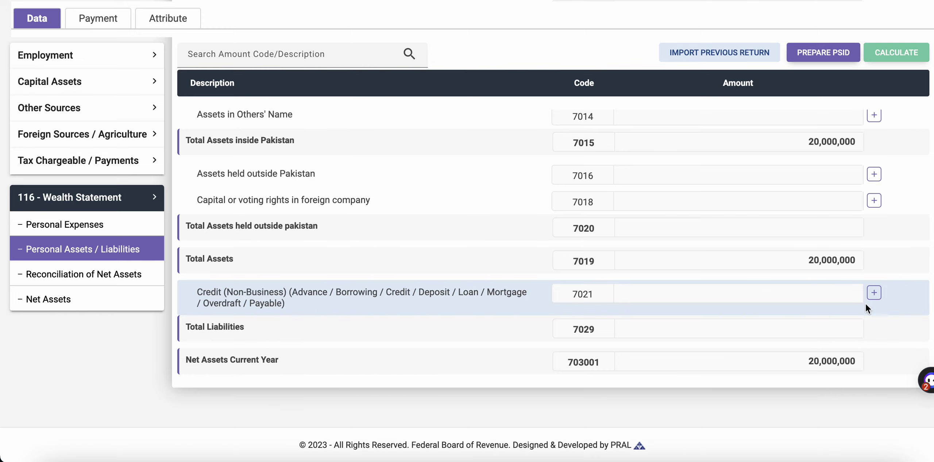
pyautogui.click(874, 293)
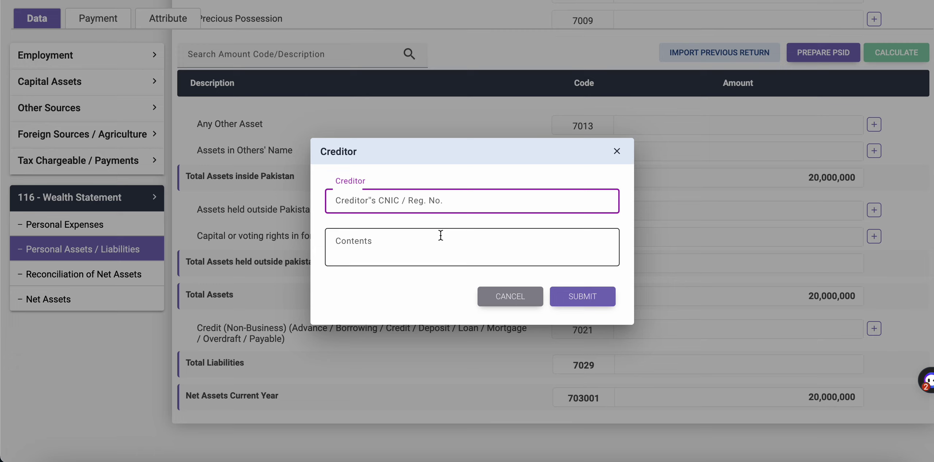
pyautogui.write('DHA')
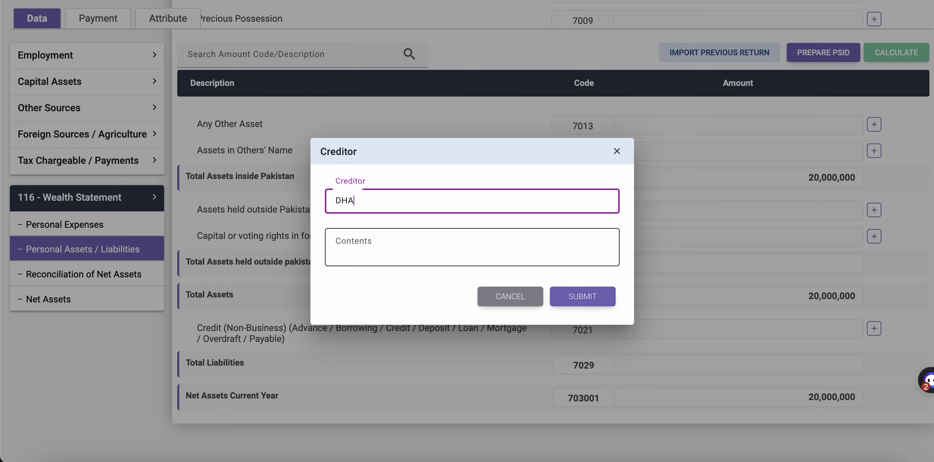
pyautogui.write(' Lahore')
pyautogui.click(360, 247)
pyautogui.write('NTN')
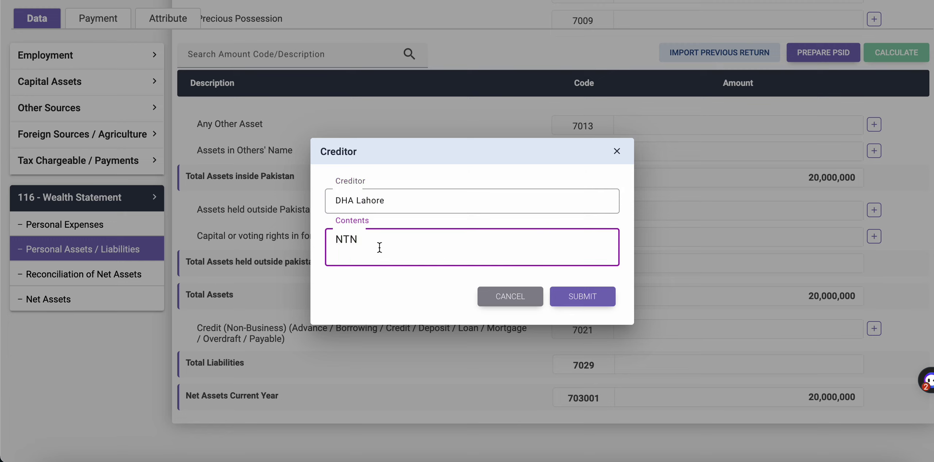
pyautogui.click(581, 303)
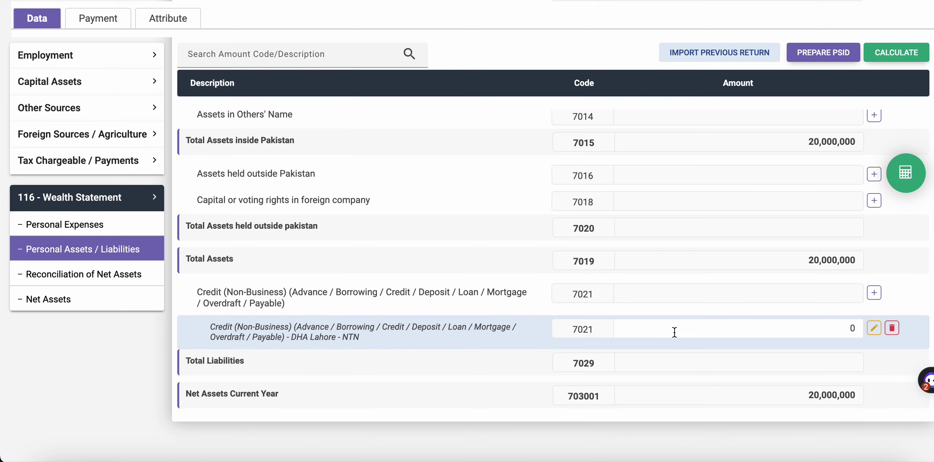
# - Edit the new credit entry to change its creditor to HBFC, keeping NTN as the contents
pyautogui.click(874, 329)
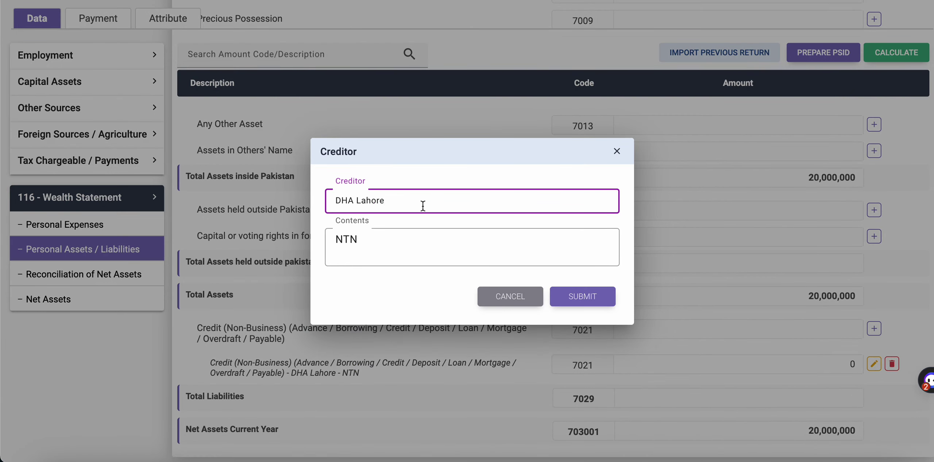
pyautogui.press('BackSpace')
pyautogui.press('BackSpace')
pyautogui.press('BackSpace')
pyautogui.press('BackSpace')
pyautogui.press('BackSpace')
pyautogui.press('BackSpace')
pyautogui.press('BackSpace')
pyautogui.press('BackSpace')
pyautogui.press('BackSpace')
pyautogui.press('BackSpace')
pyautogui.write('HBFC')
pyautogui.click(373, 240)
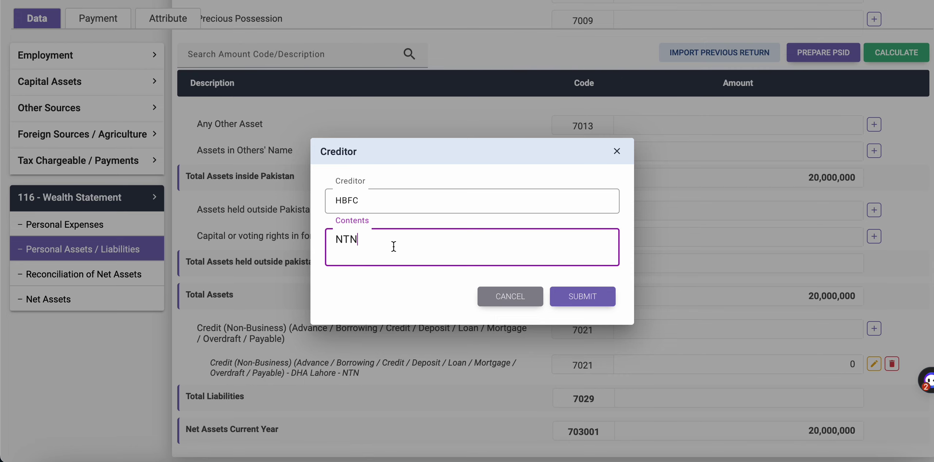
pyautogui.click(563, 300)
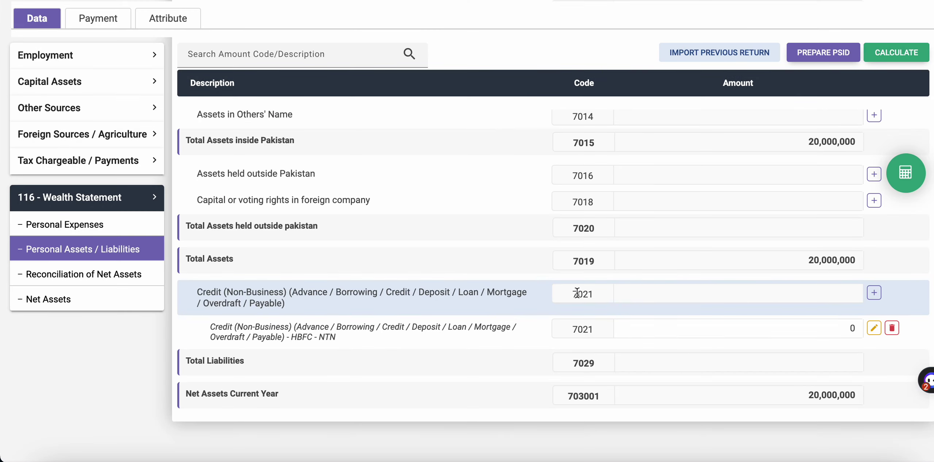
# - Set the HBFC credit amount to 19,000,000 and recalculate the wealth statement
pyautogui.click(720, 332)
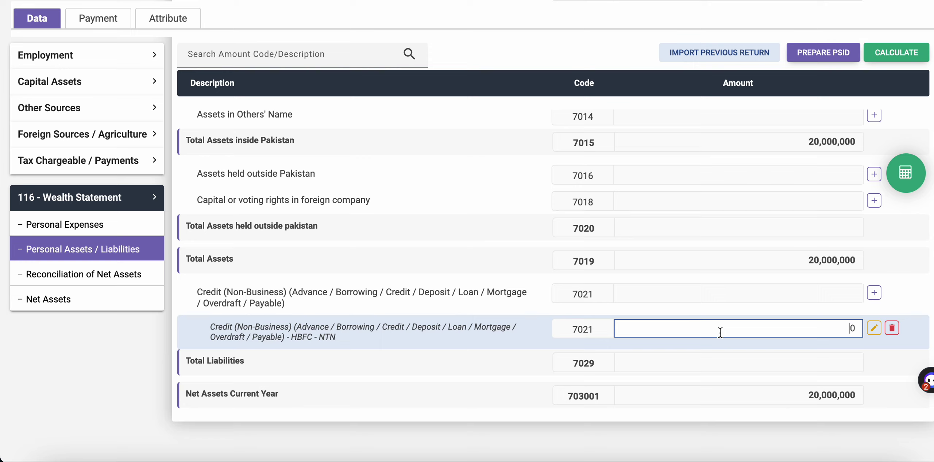
pyautogui.write('1900000')
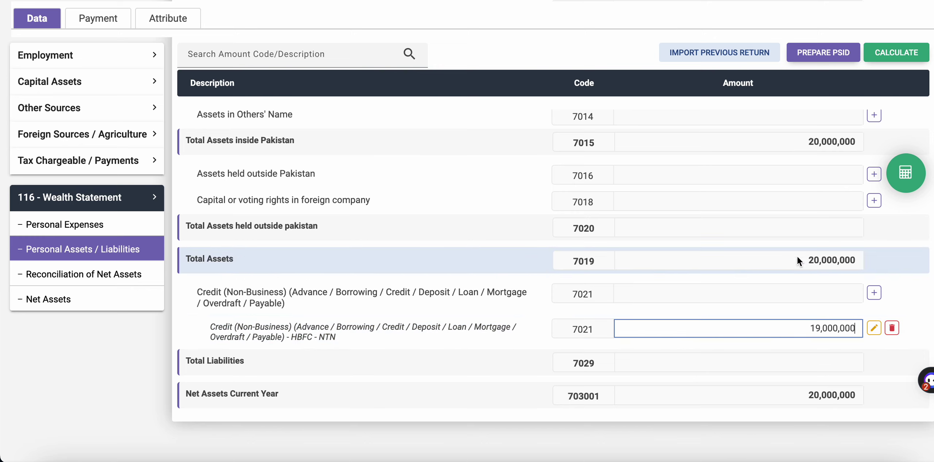
pyautogui.click(909, 55)
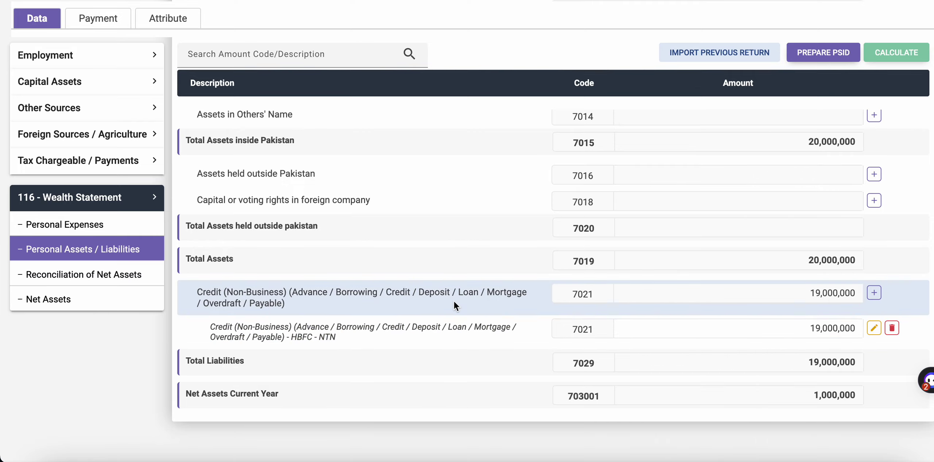
# - Enter 6,000,000 under personal expenses for Donation, Zakat, Annuity, Profit on Debt, Life Insurance Premium (7076) and recalculate the wealth statement
pyautogui.scroll(10, 454, 301)
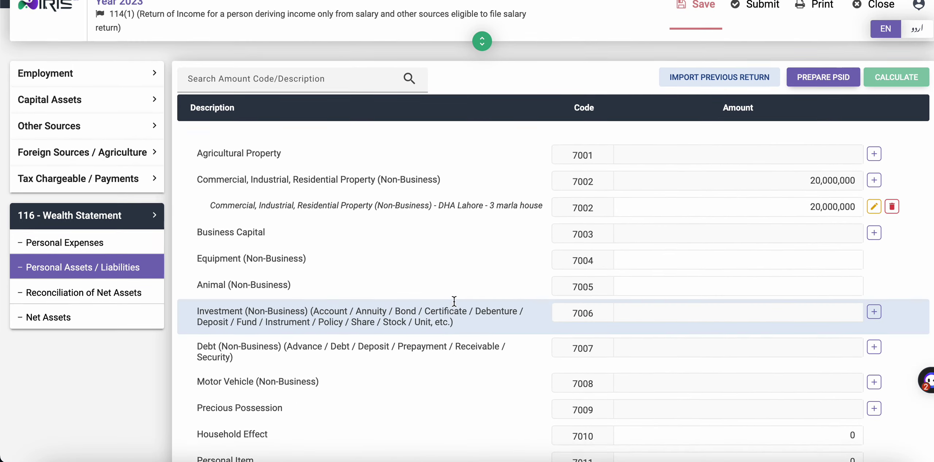
pyautogui.scroll(-10, 453, 300)
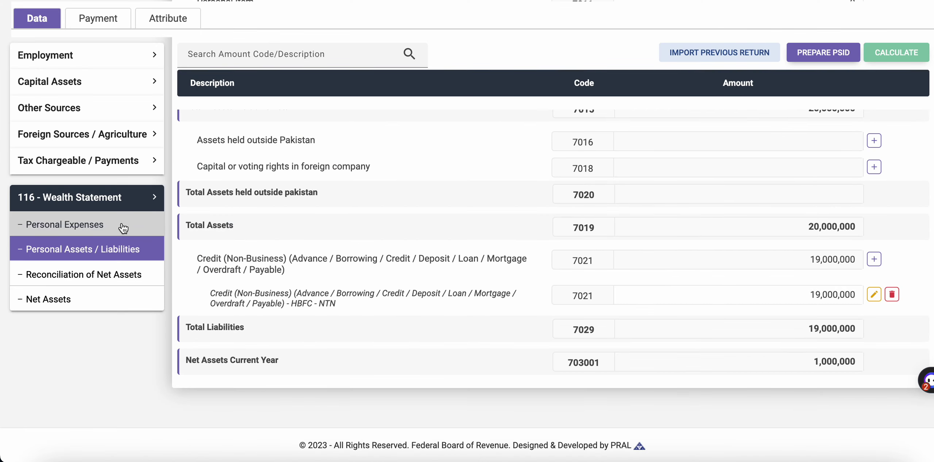
pyautogui.click(118, 225)
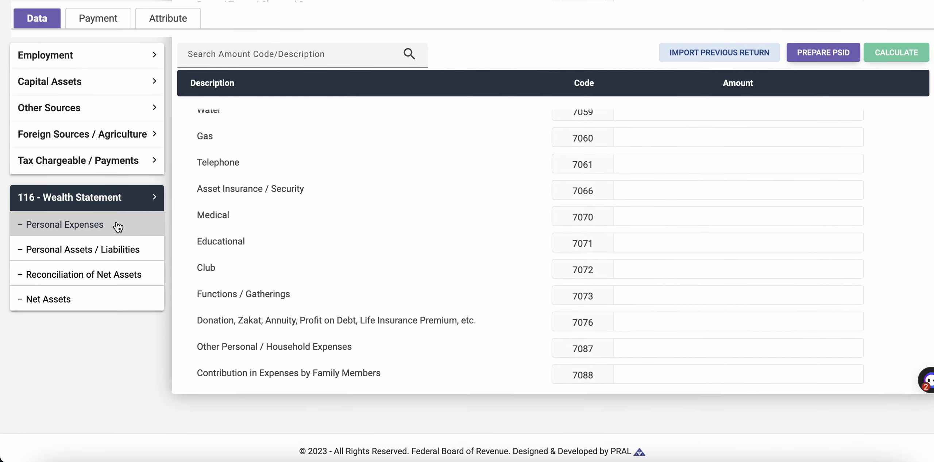
pyautogui.scroll(-1, 273, 304)
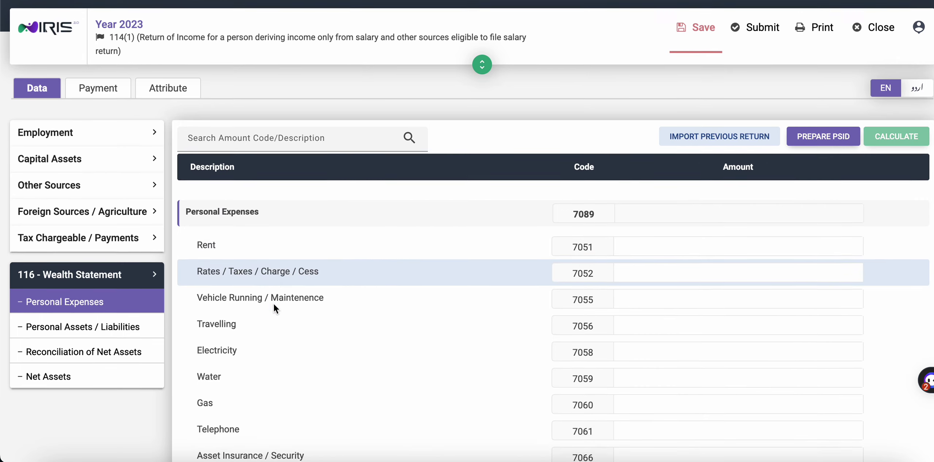
pyautogui.scroll(-8, 274, 304)
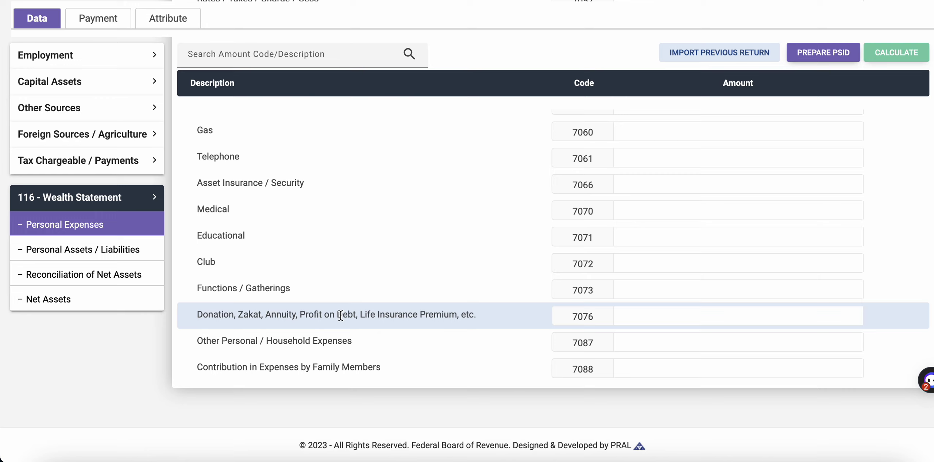
pyautogui.click(638, 316)
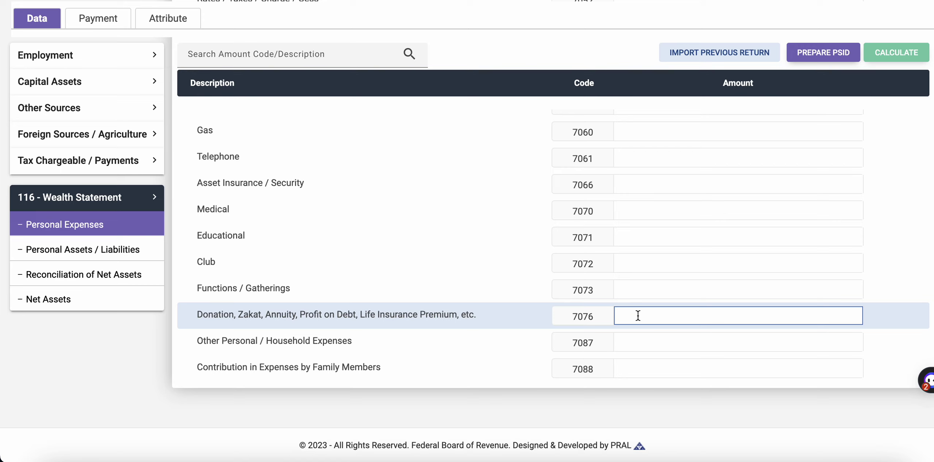
pyautogui.write('6,000,0')
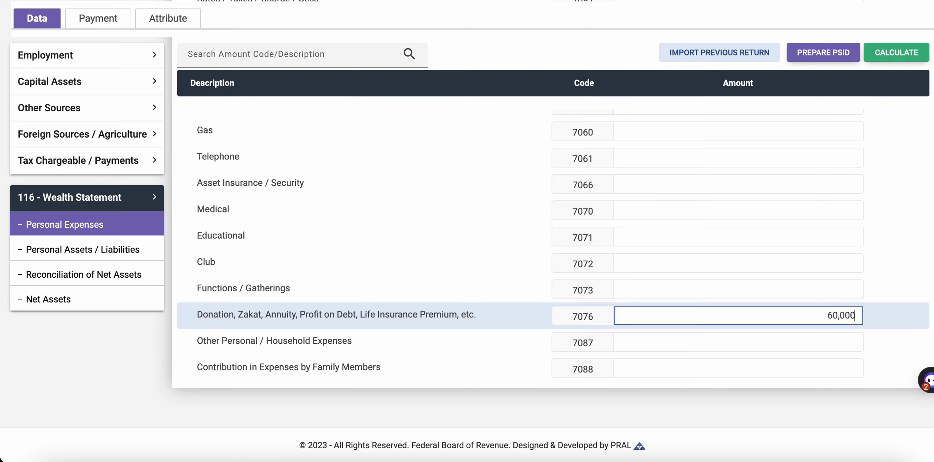
pyautogui.write('00')
pyautogui.click(893, 56)
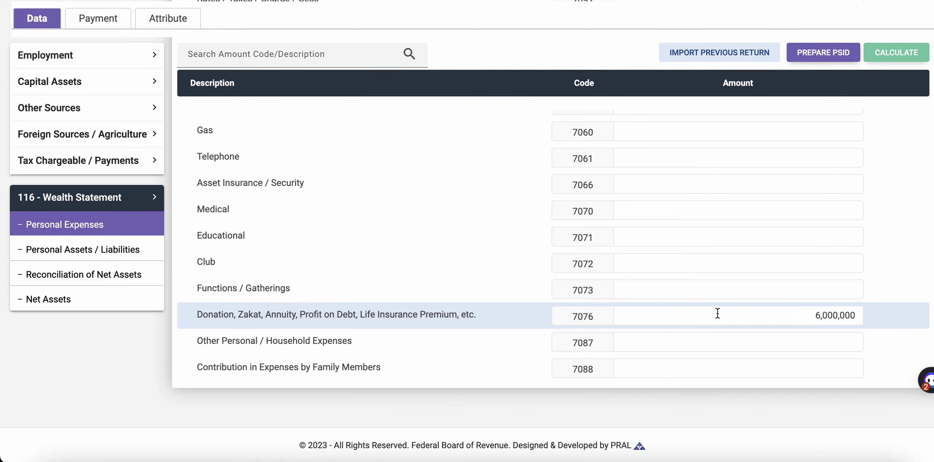
# - Check the assets and liabilities, change the profit-on-debt expense (7076) to 7,500,000 and recalculate
pyautogui.click(114, 251)
pyautogui.scroll(-15, 772, 276)
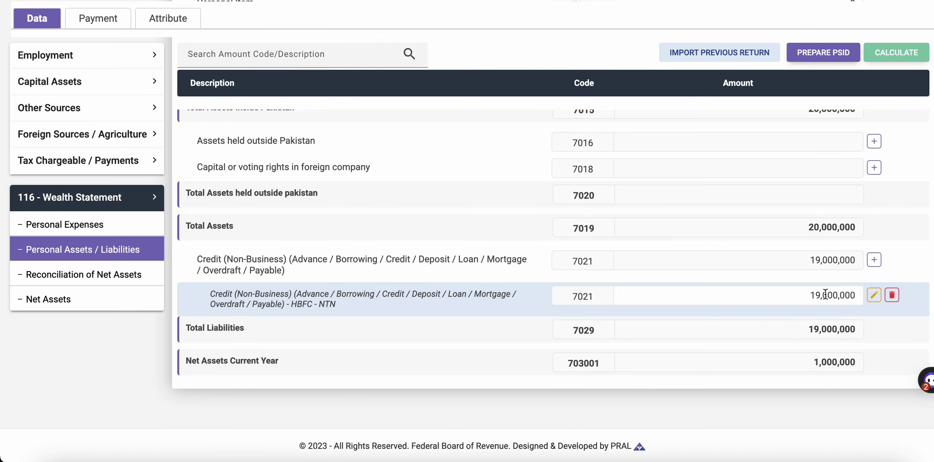
pyautogui.scroll(15, 825, 295)
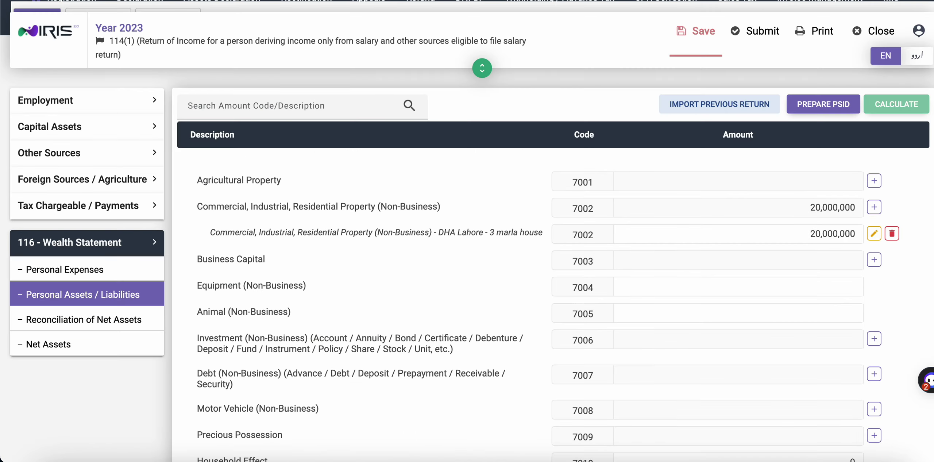
pyautogui.scroll(-10, 797, 237)
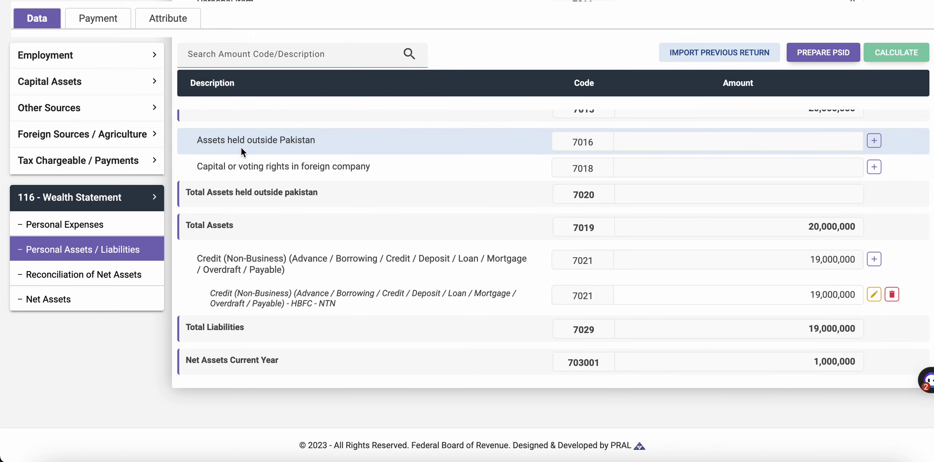
pyautogui.click(125, 223)
pyautogui.scroll(-5, 576, 346)
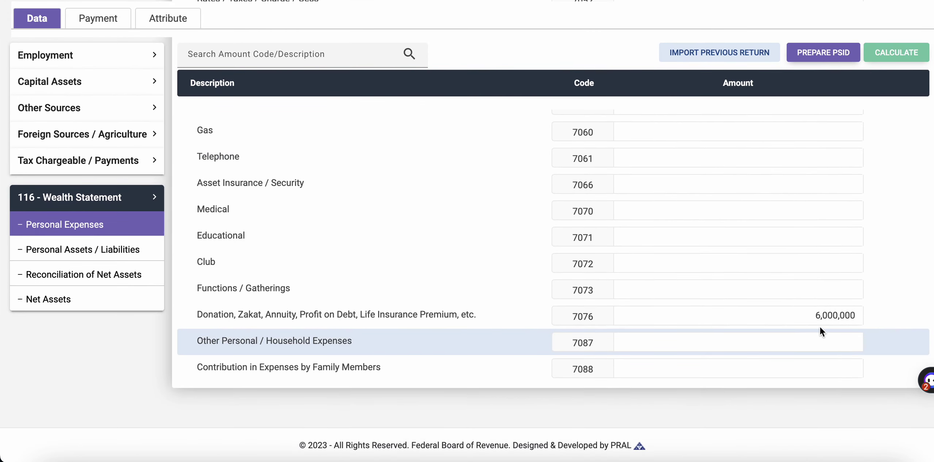
pyautogui.click(806, 316)
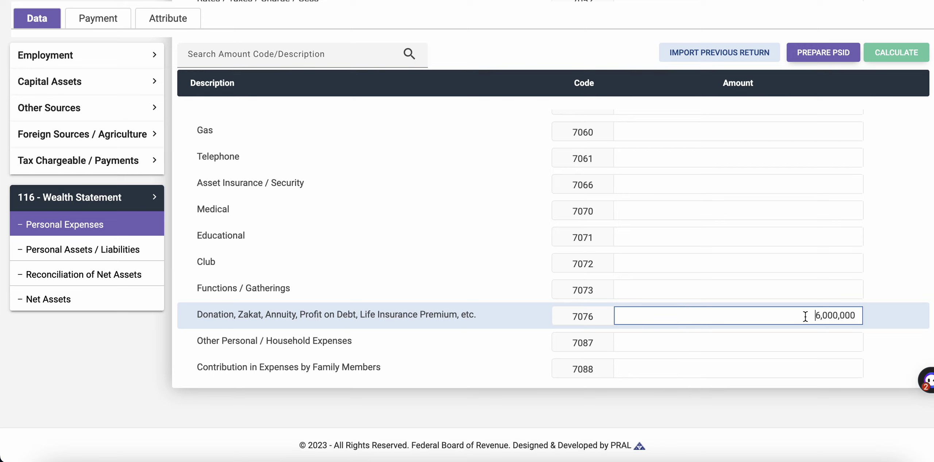
pyautogui.press('Right')
pyautogui.press('Delete')
pyautogui.press('BackSpace')
pyautogui.press('BackSpace')
pyautogui.press('BackSpace')
pyautogui.press('BackSpace')
pyautogui.press('BackSpace')
pyautogui.press('BackSpace')
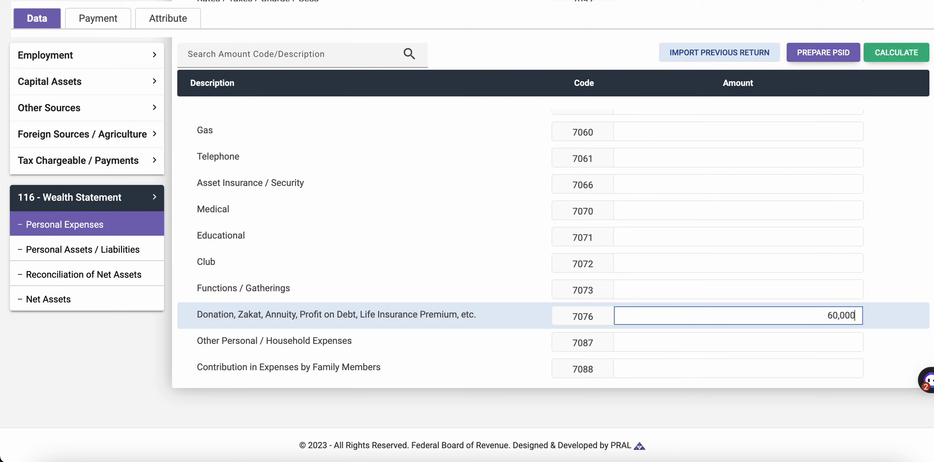
pyautogui.write('7,500,000')
pyautogui.click(906, 47)
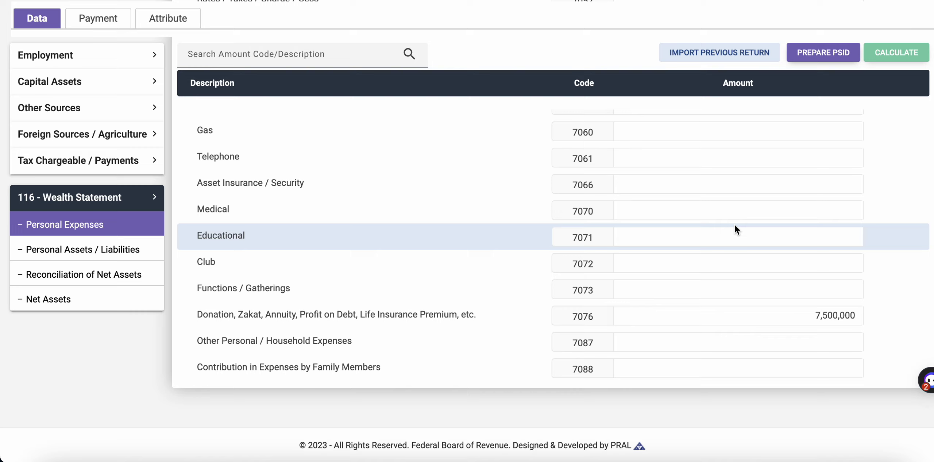
# - Review the total personal expenses and the DHA Lahore property and HBFC credit entries in the personal assets and liabilities
pyautogui.scroll(10, 735, 226)
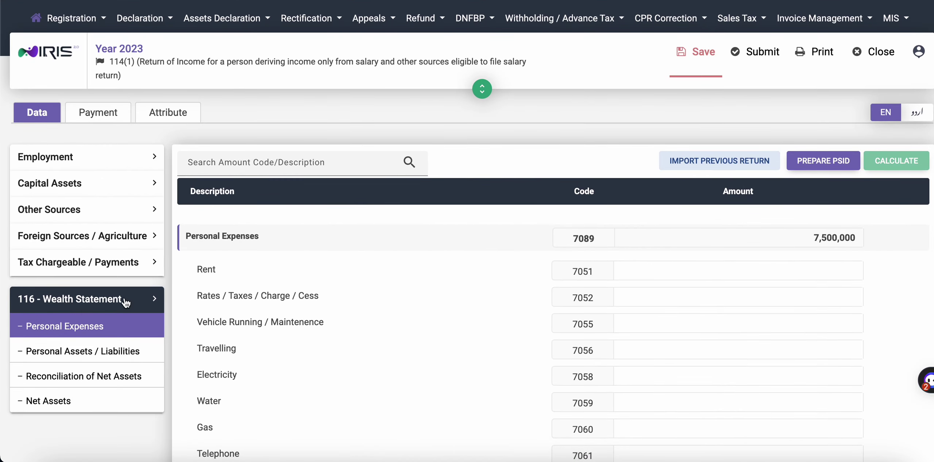
pyautogui.click(67, 358)
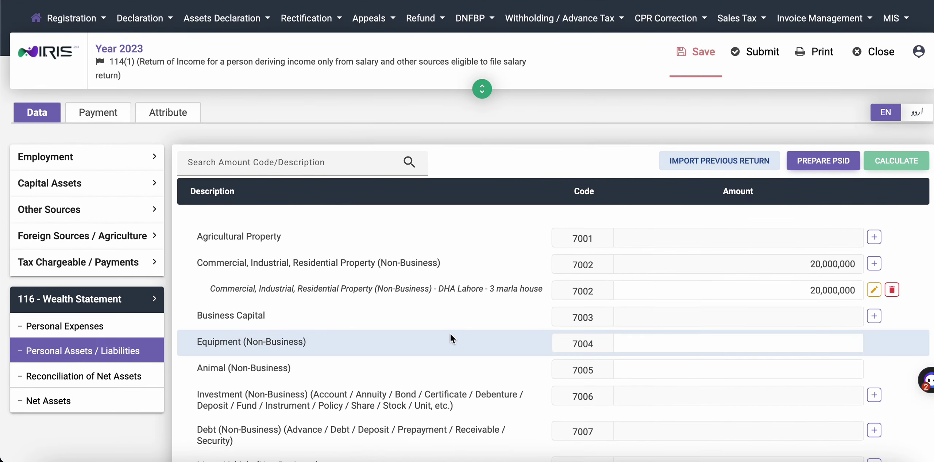
pyautogui.scroll(-4, 451, 339)
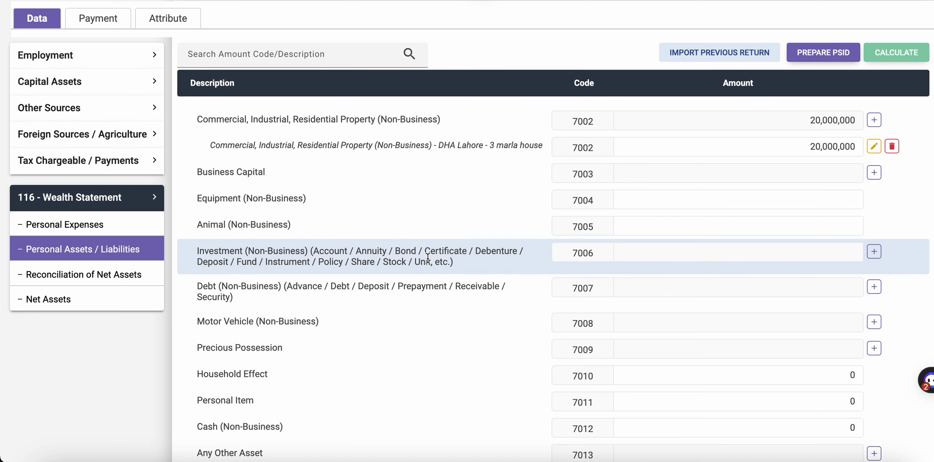
pyautogui.click(755, 150)
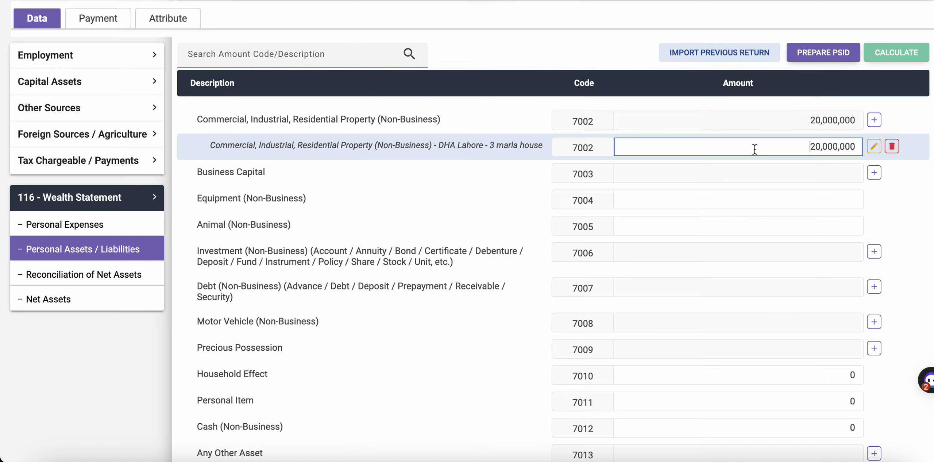
pyautogui.scroll(-1, 754, 149)
pyautogui.scroll(2, 754, 148)
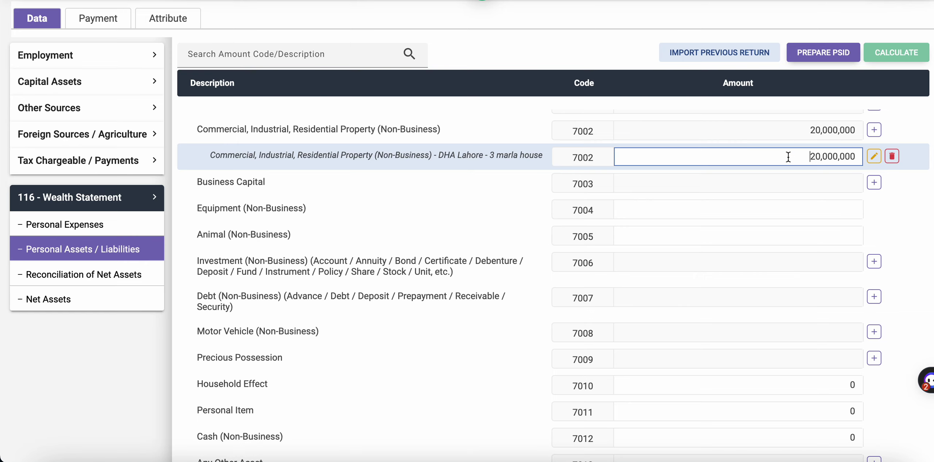
pyautogui.scroll(-10, 788, 156)
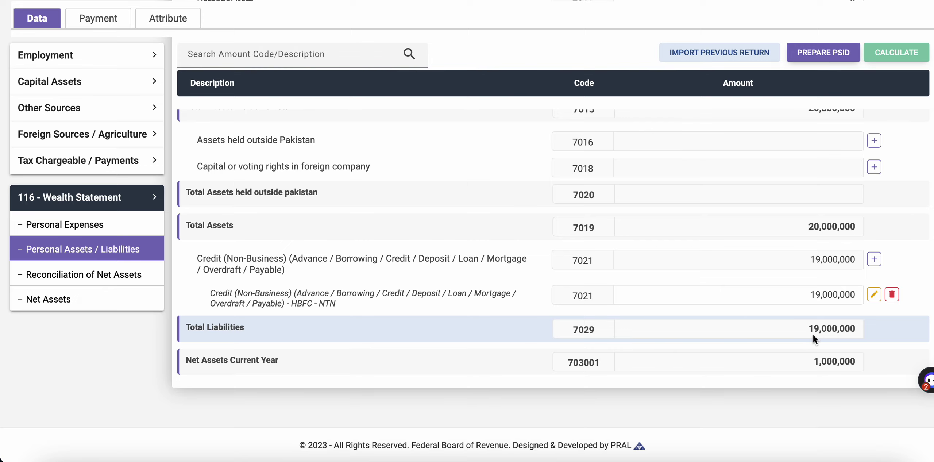
pyautogui.scroll(15, 813, 334)
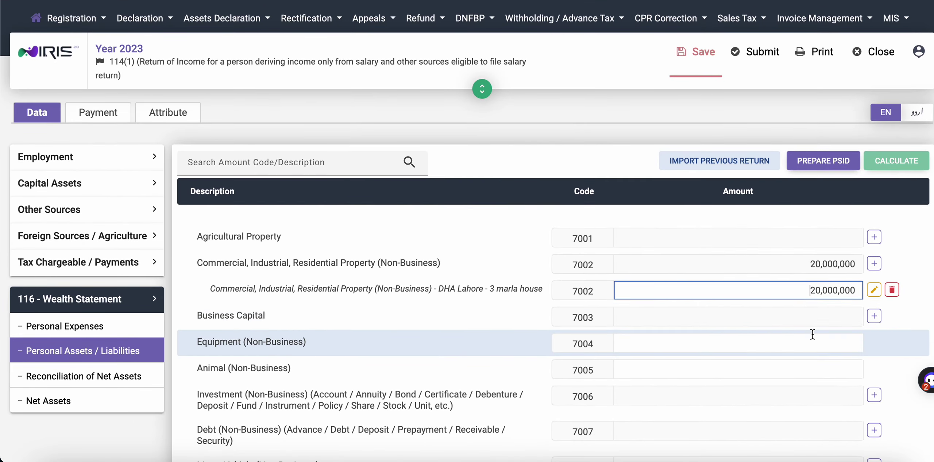
pyautogui.scroll(-15, 802, 290)
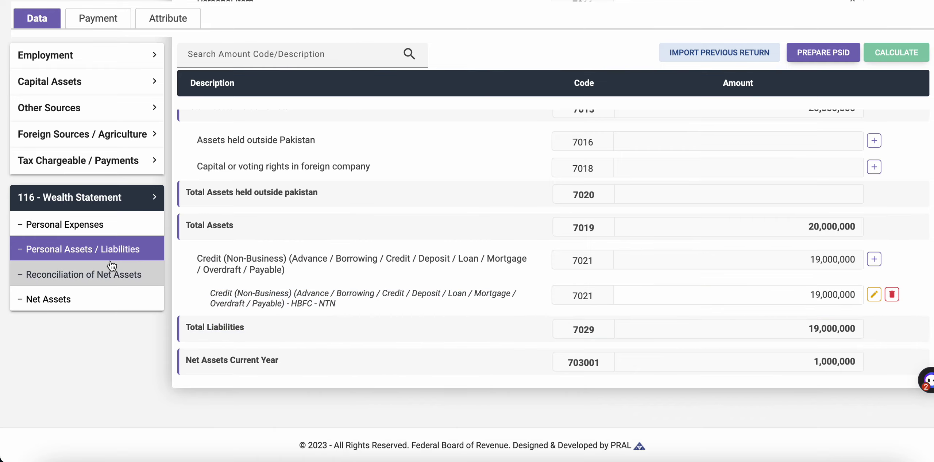
# - Examine the outflows and the unreconciled amount in the reconciliation of net assets
pyautogui.click(112, 266)
pyautogui.scroll(-8, 591, 375)
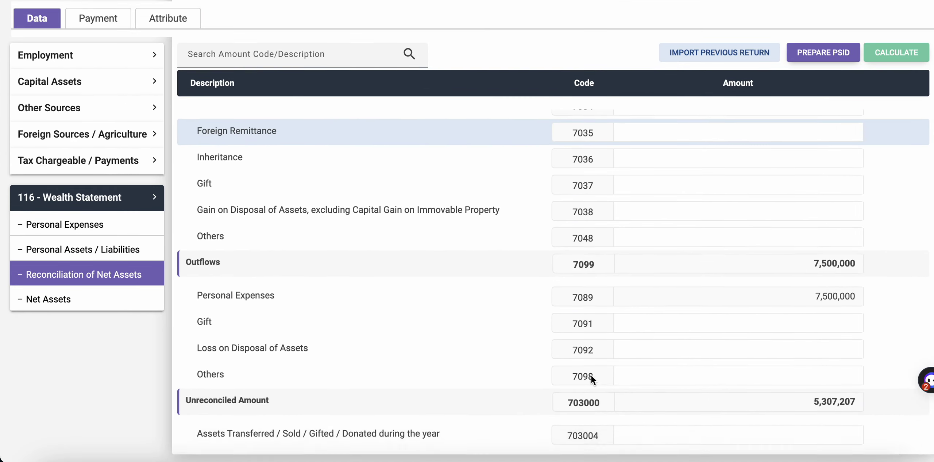
pyautogui.scroll(-3, 591, 375)
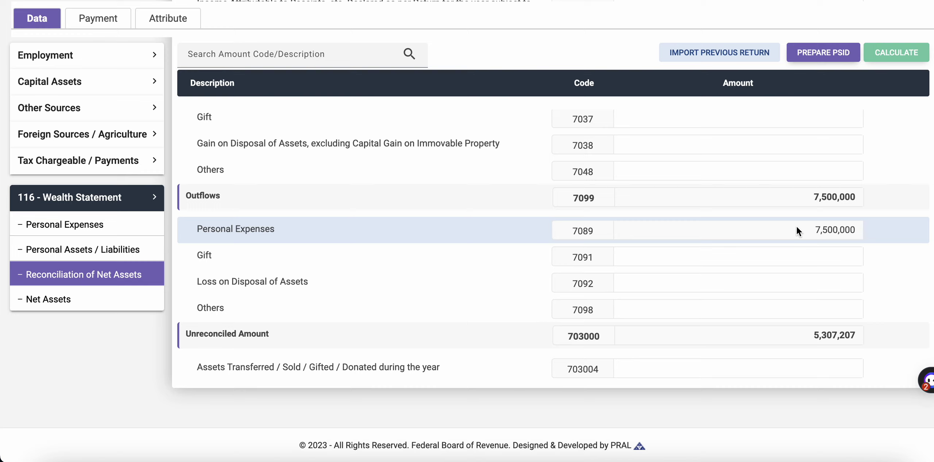
# - Set the HBFC credit amount (7021) to 14,000,000 in the personal liabilities and recalculate the wealth statement
pyautogui.click(118, 250)
pyautogui.scroll(5, 557, 413)
pyautogui.scroll(-10, 557, 413)
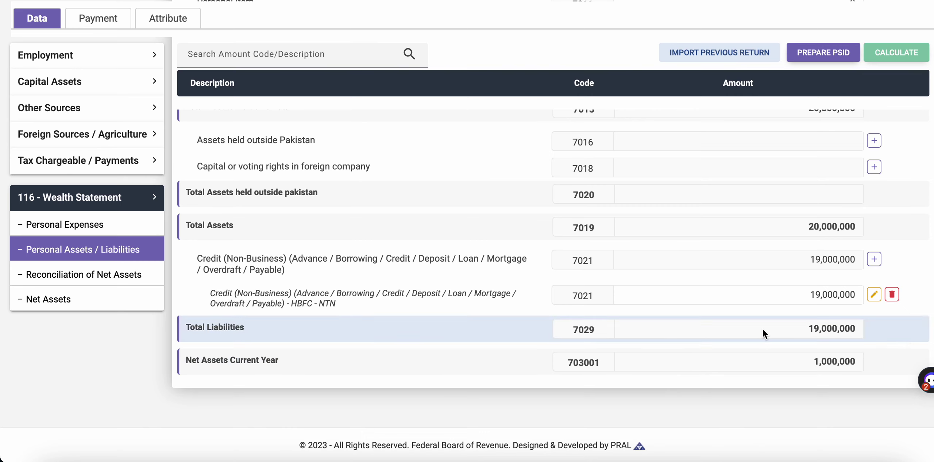
pyautogui.click(789, 300)
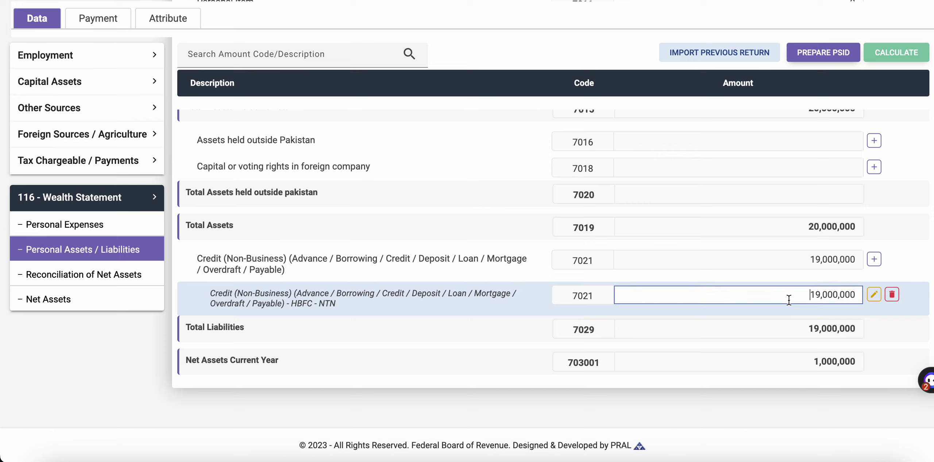
pyautogui.press('Right')
pyautogui.press('Delete')
pyautogui.write('4')
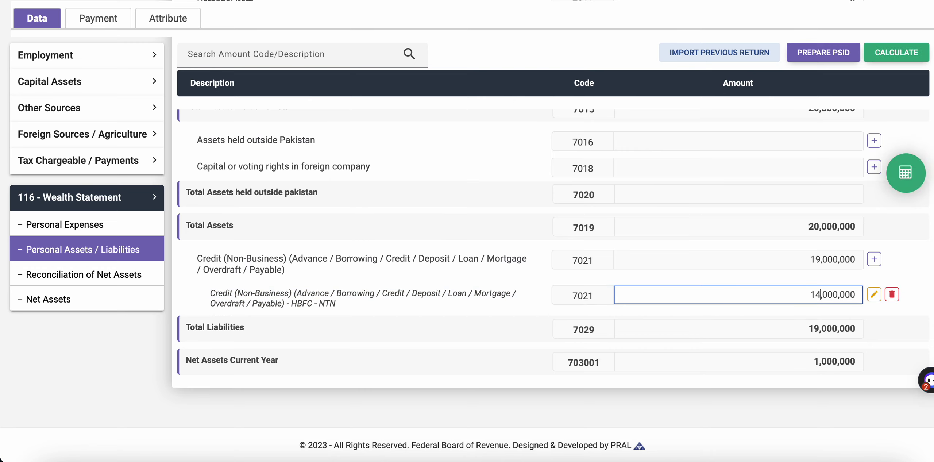
pyautogui.click(904, 48)
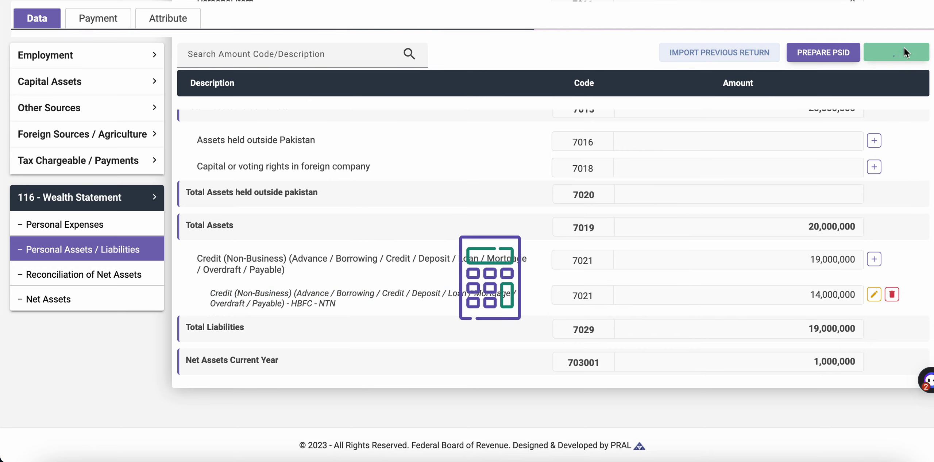
# - Set the Donation, Zakat, Annuity, Profit on Debt expense (7076) to 1,500,000 and recalculate the wealth statement
pyautogui.click(116, 228)
pyautogui.scroll(-8, 659, 380)
pyautogui.click(820, 334)
pyautogui.write('1,500,000')
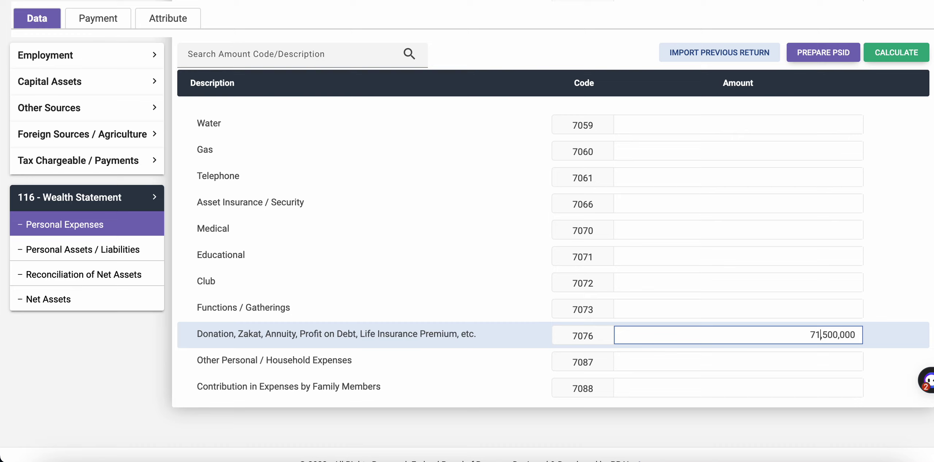
pyautogui.doubleClick(821, 333)
pyautogui.write('1')
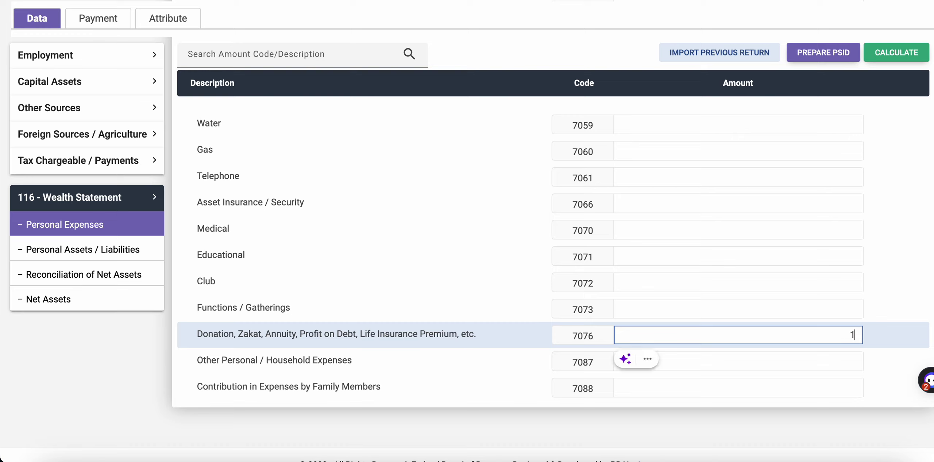
pyautogui.write(',500,000')
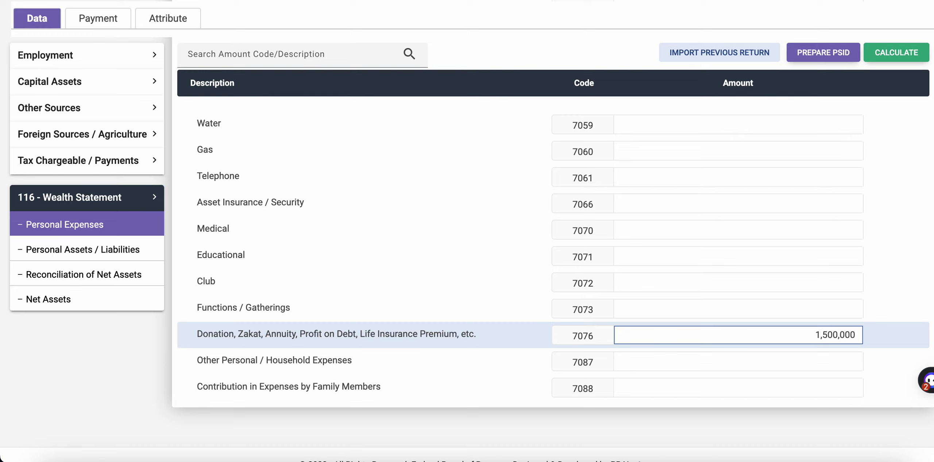
pyautogui.click(896, 52)
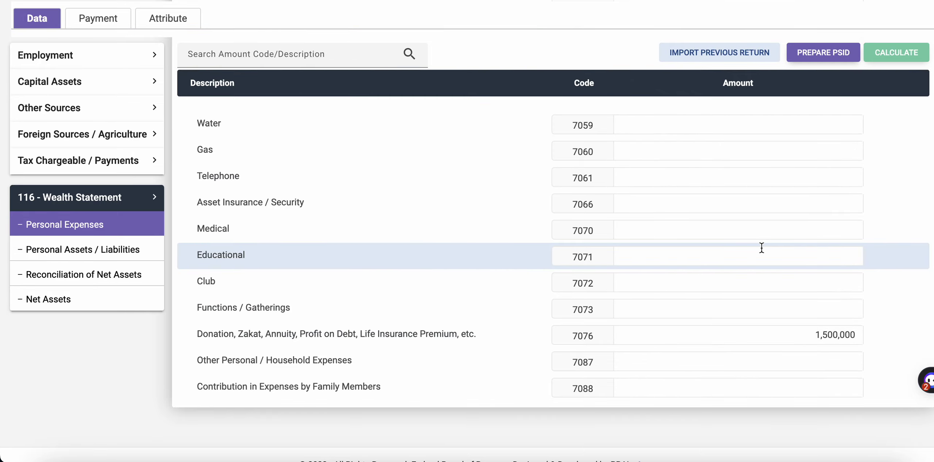
# - Check the recalculated personal expenses total and the property, HBFC credit and total asset amounts
pyautogui.scroll(8, 762, 247)
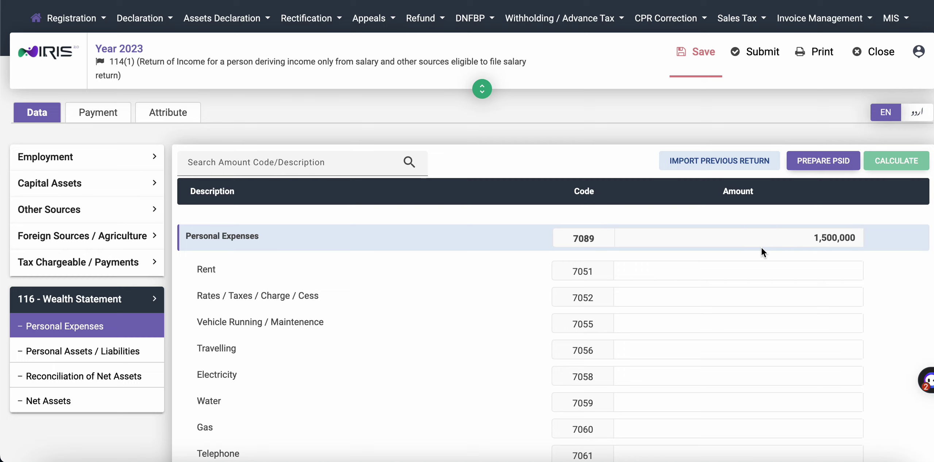
pyautogui.scroll(-6, 762, 247)
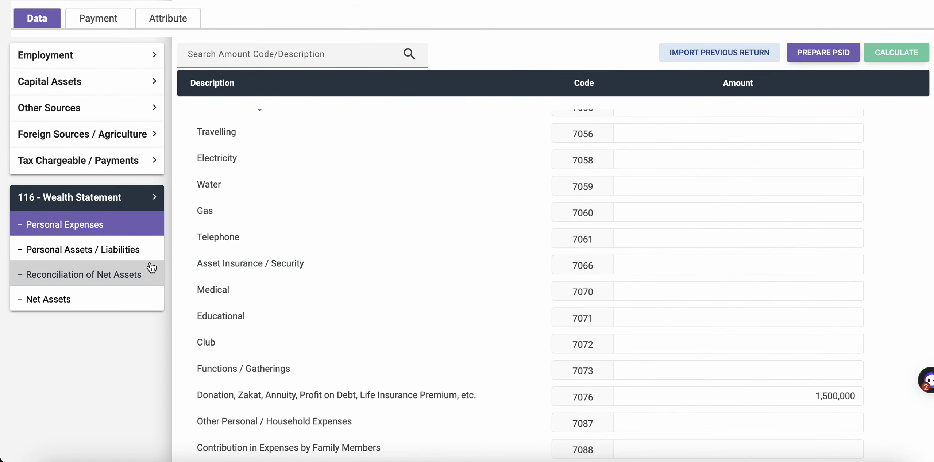
pyautogui.click(132, 257)
pyautogui.scroll(-4, 458, 360)
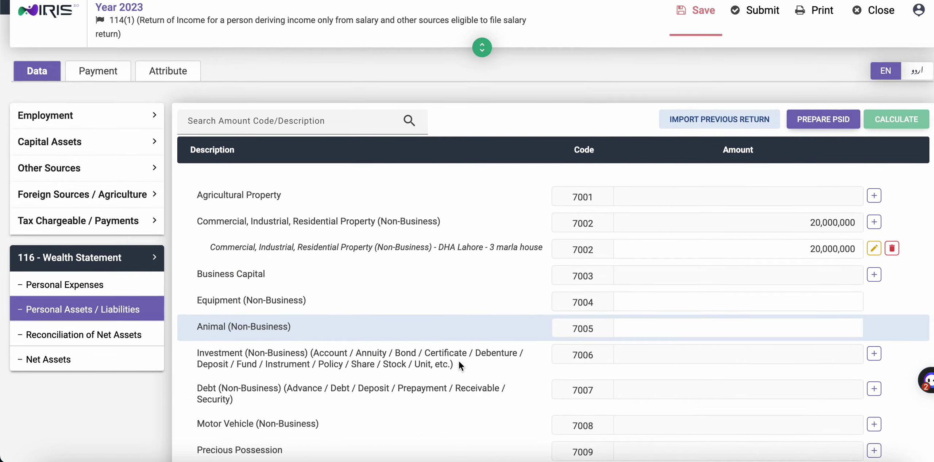
pyautogui.scroll(-7, 411, 321)
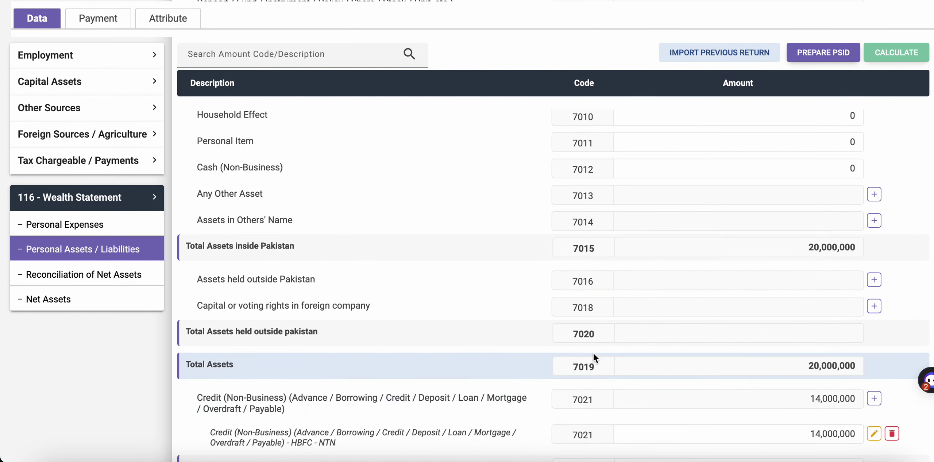
pyautogui.scroll(10, 592, 352)
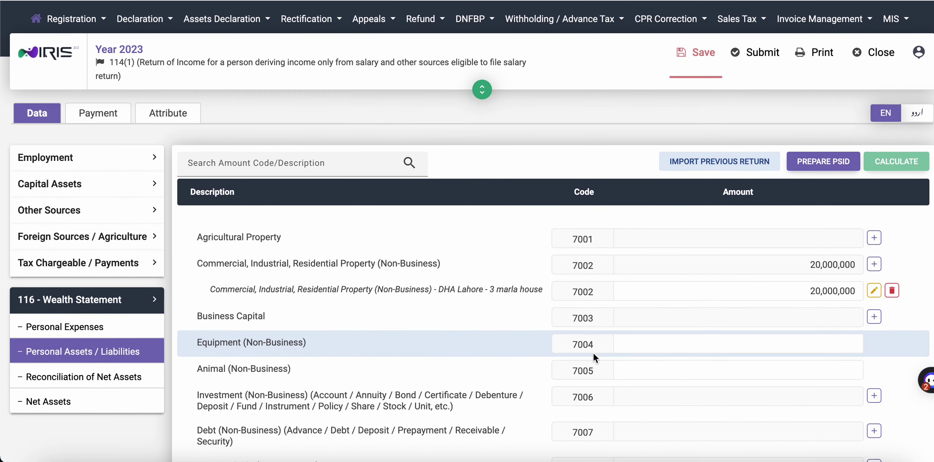